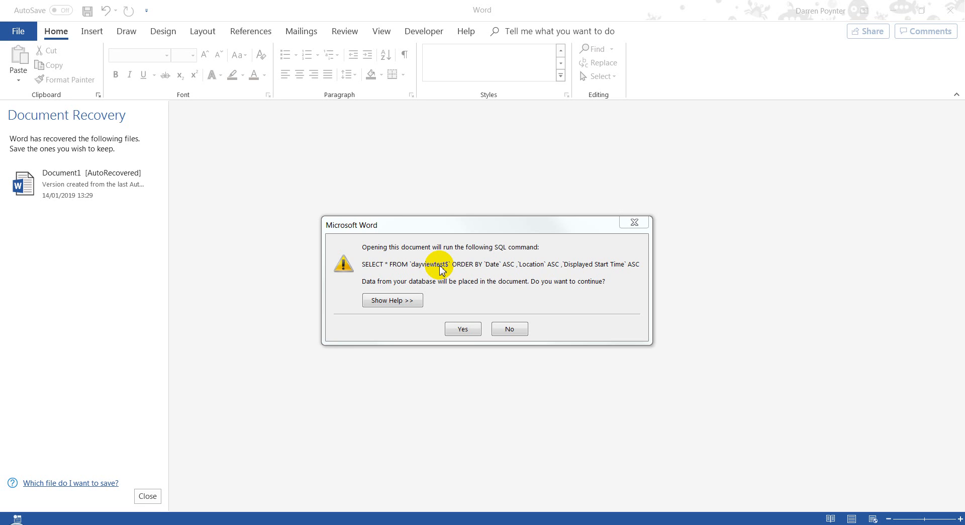
Step: Allow the document's data query to run and dismiss the document recovery list, removing the recovered files
click(463, 328)
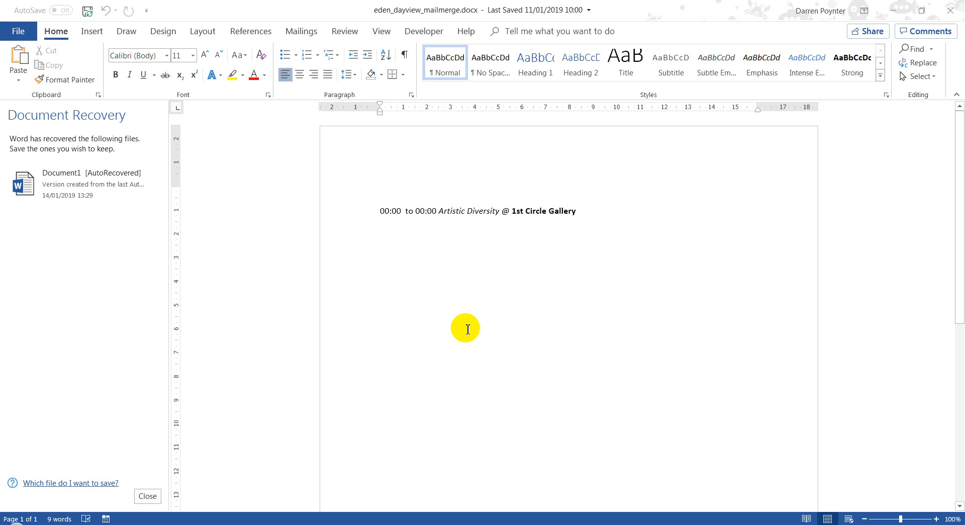
click(147, 496)
click(296, 204)
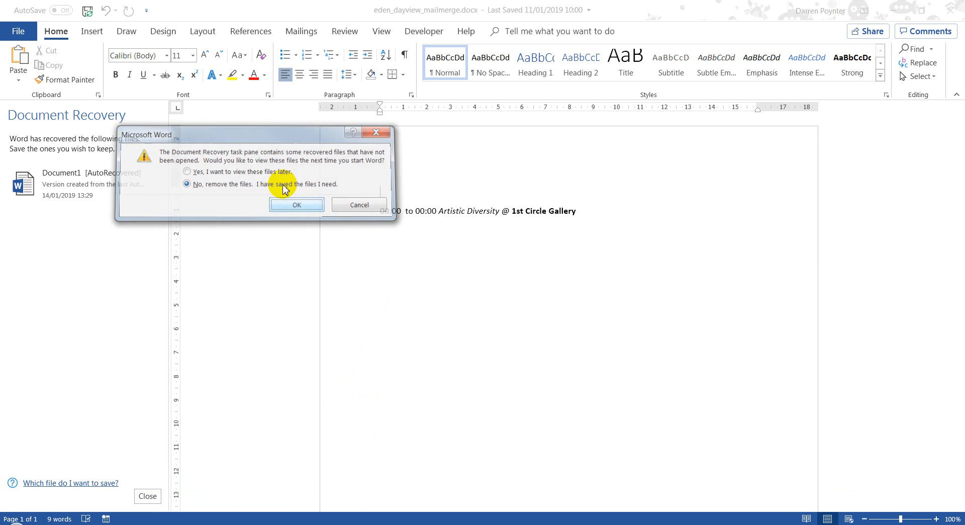
Step: Set the mail merge type to Directory
click(297, 33)
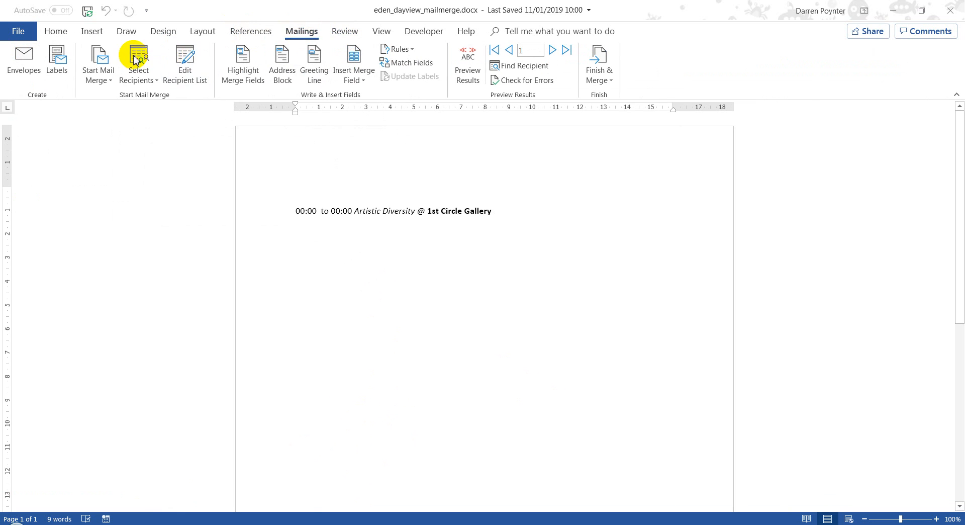
click(97, 66)
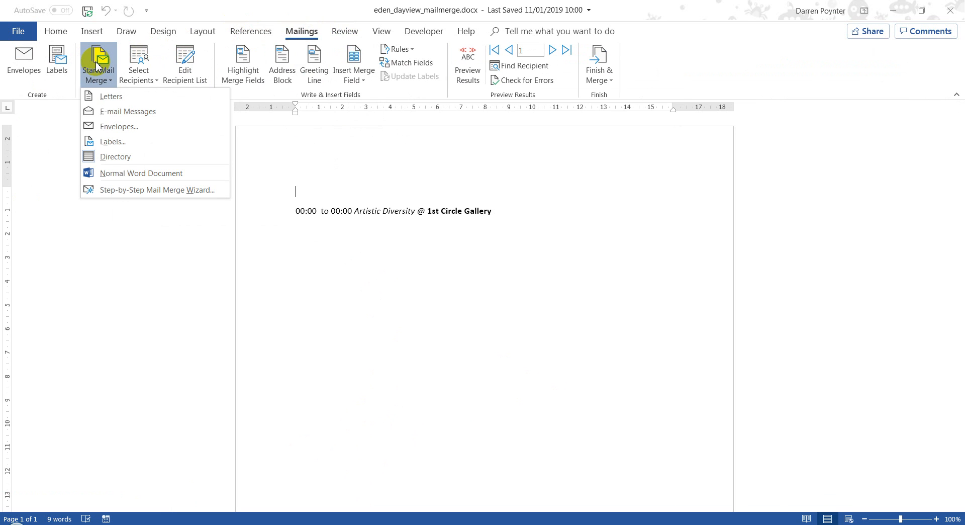
click(109, 162)
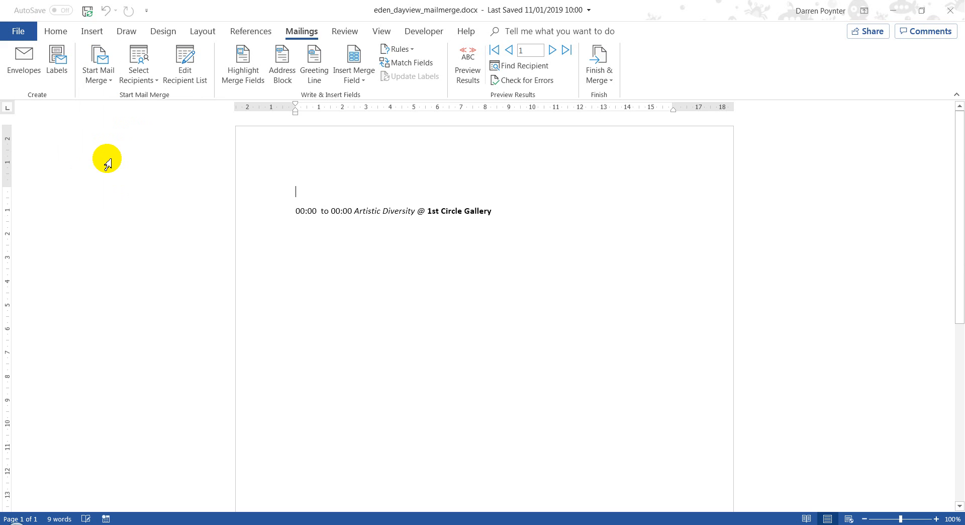
Step: Choose to use an existing recipient list and browse to the OneDrive library
click(139, 71)
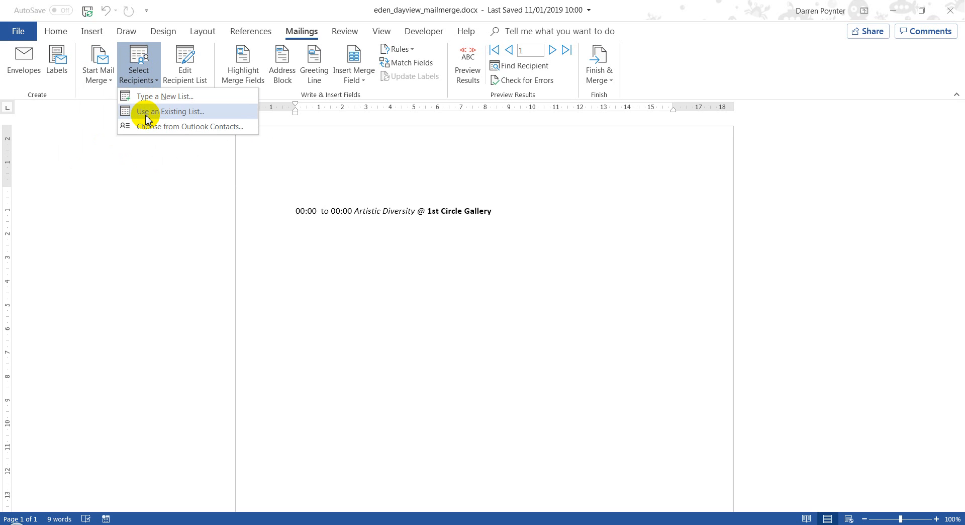
click(146, 117)
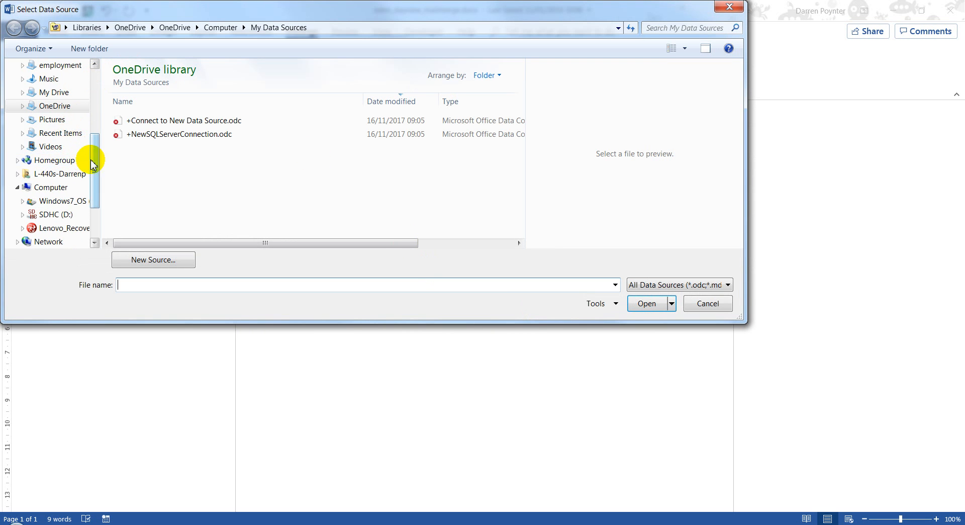
drag(93, 165, 78, 101)
click(49, 126)
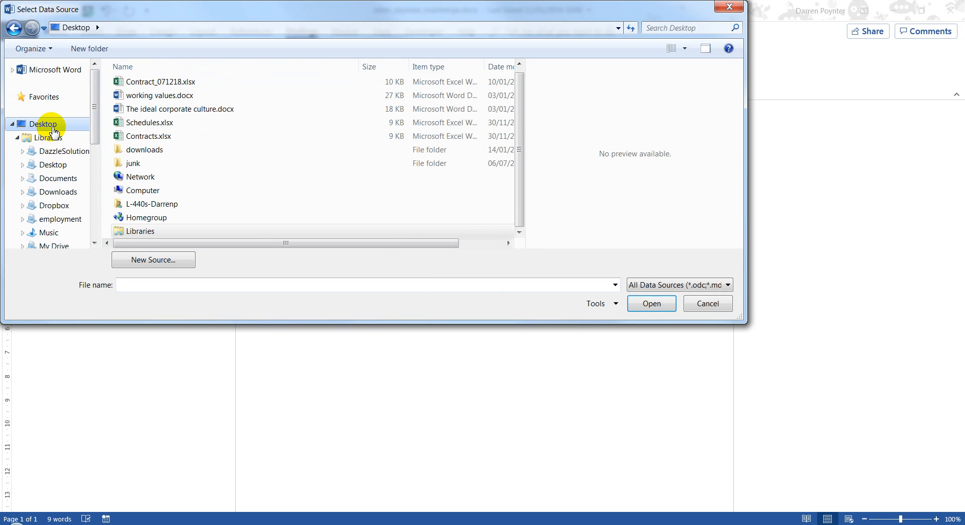
scroll(334, 135, down, 2)
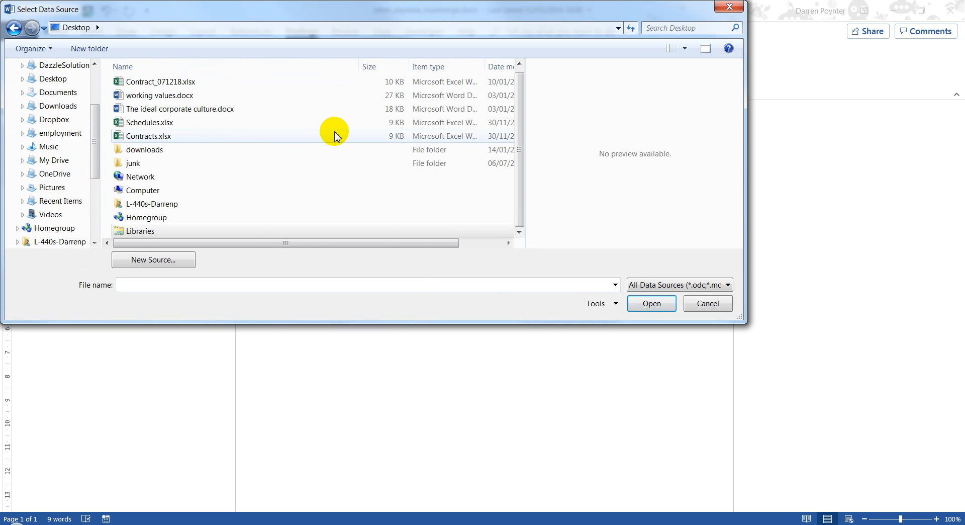
click(18, 187)
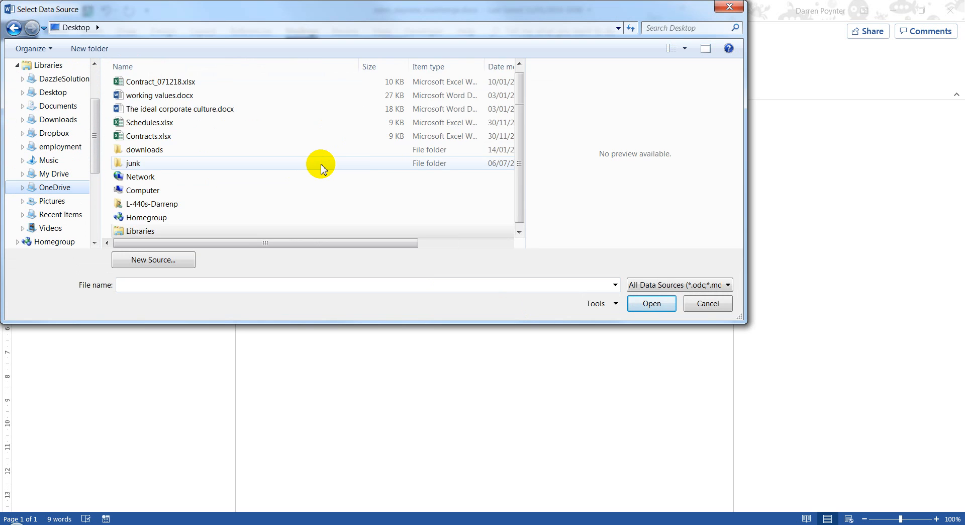
Step: Open the EdenCourt folder inside yesPlan > CLIENTS
click(166, 192)
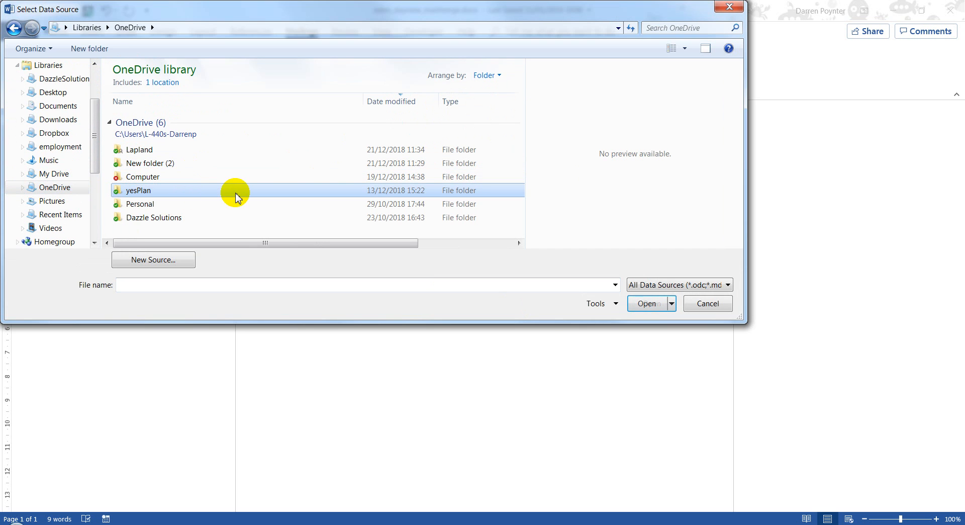
double_click(263, 190)
click(145, 120)
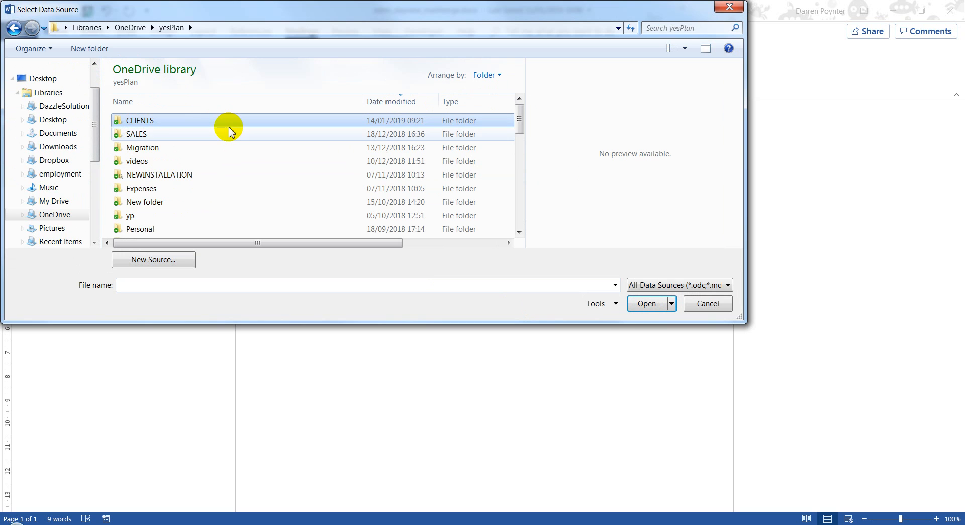
double_click(229, 125)
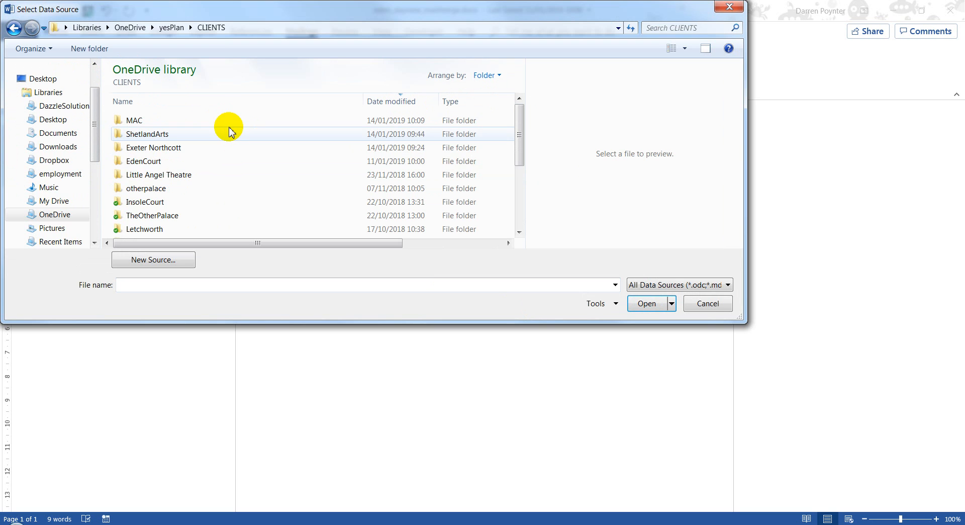
click(151, 162)
double_click(308, 162)
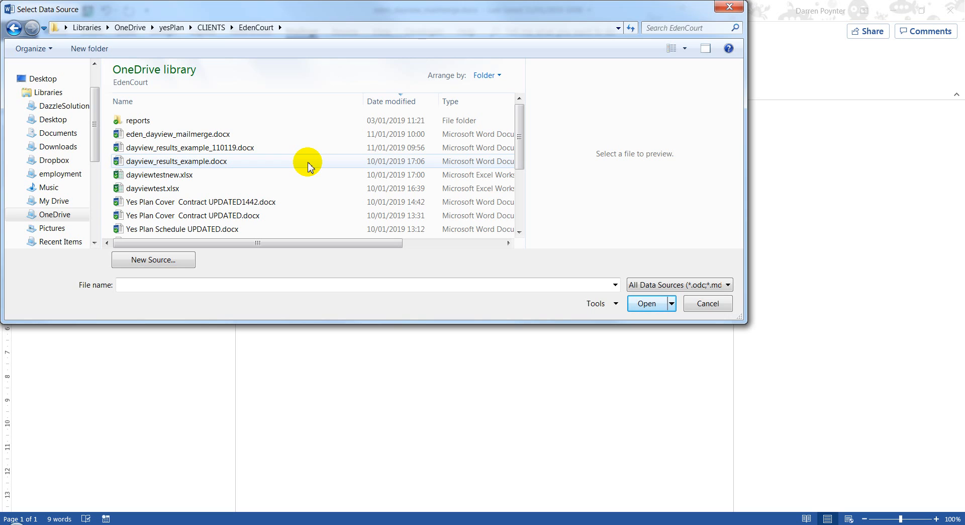
Step: Load dayviewtestnew.xlsx as the data source, using its dayviewtest$ table with the first row as column headers
click(168, 178)
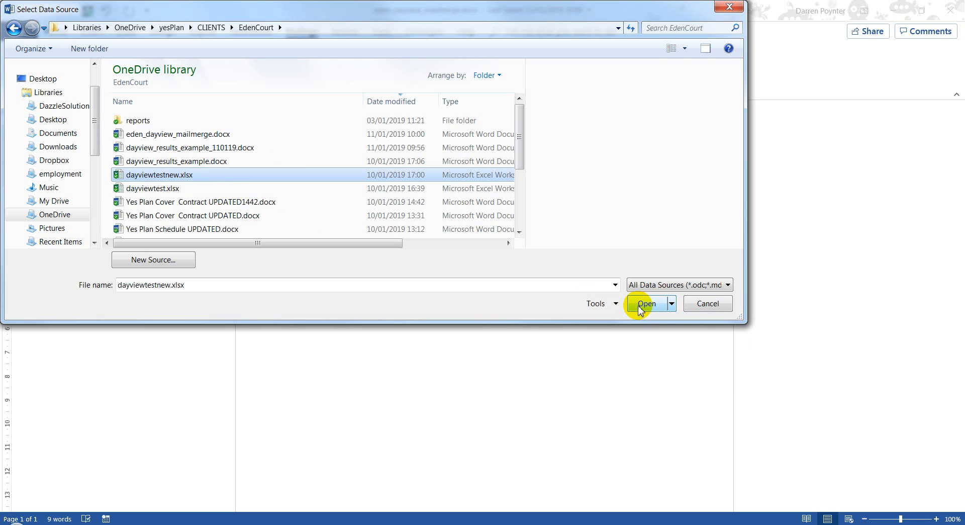
click(640, 303)
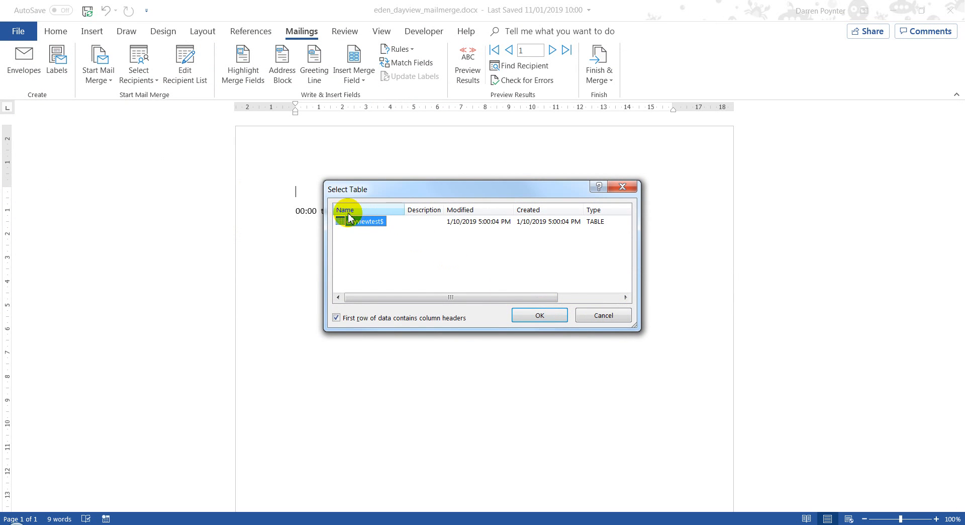
click(546, 317)
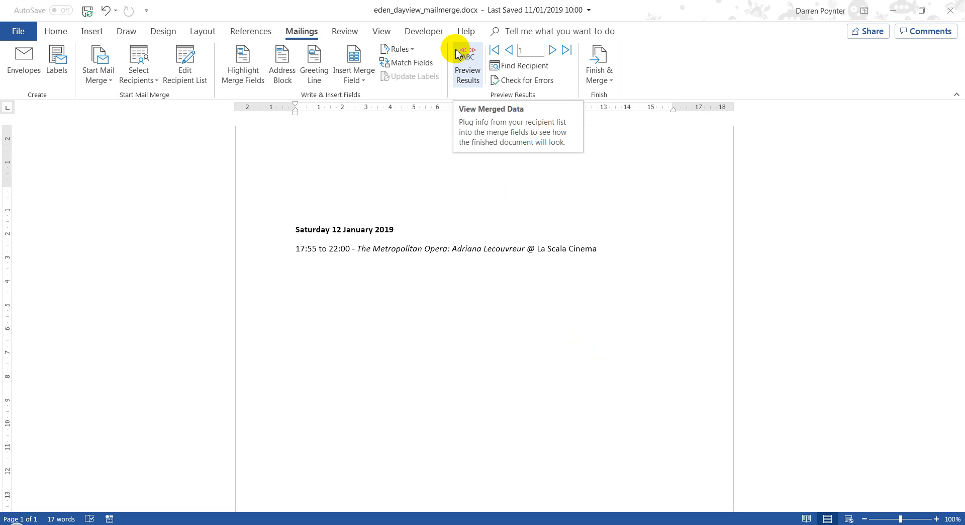
Step: Merge all records into a new document for editing, and close the merged document without saving
click(606, 72)
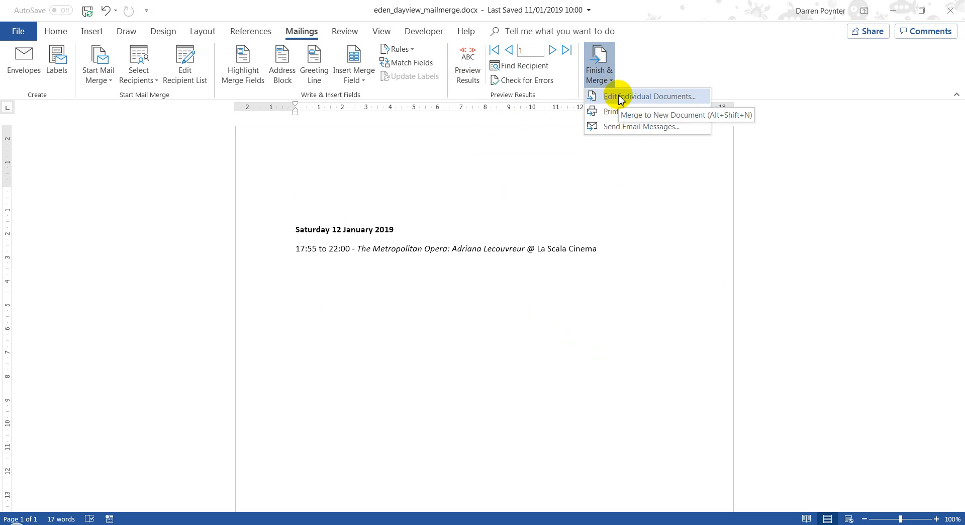
click(619, 97)
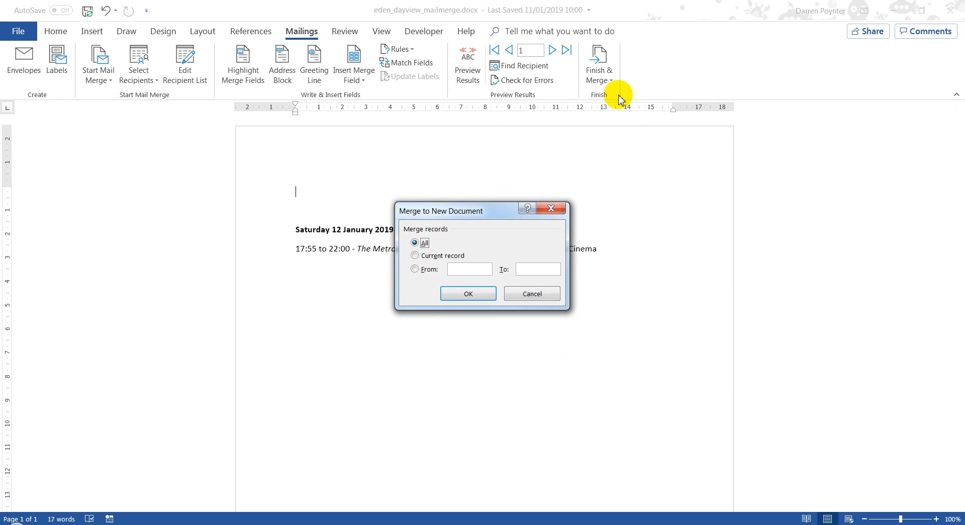
click(467, 294)
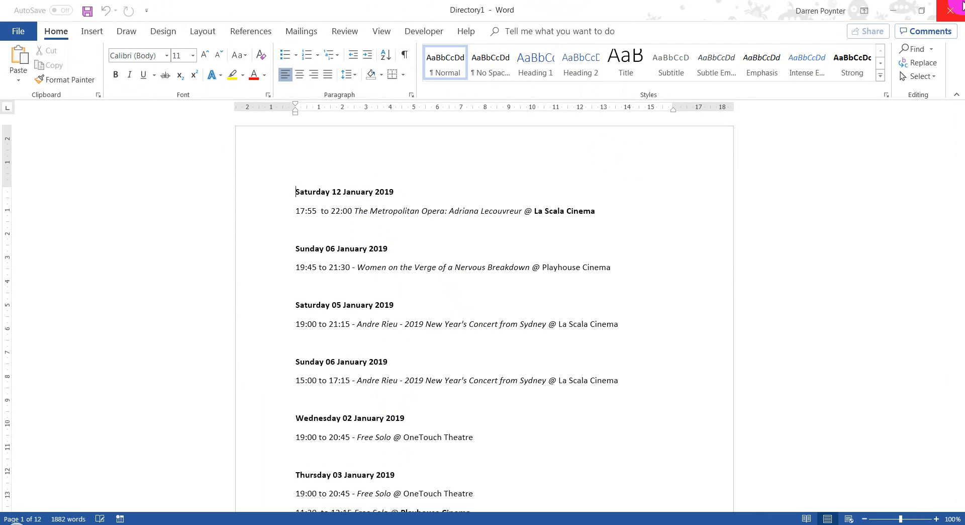
click(958, 11)
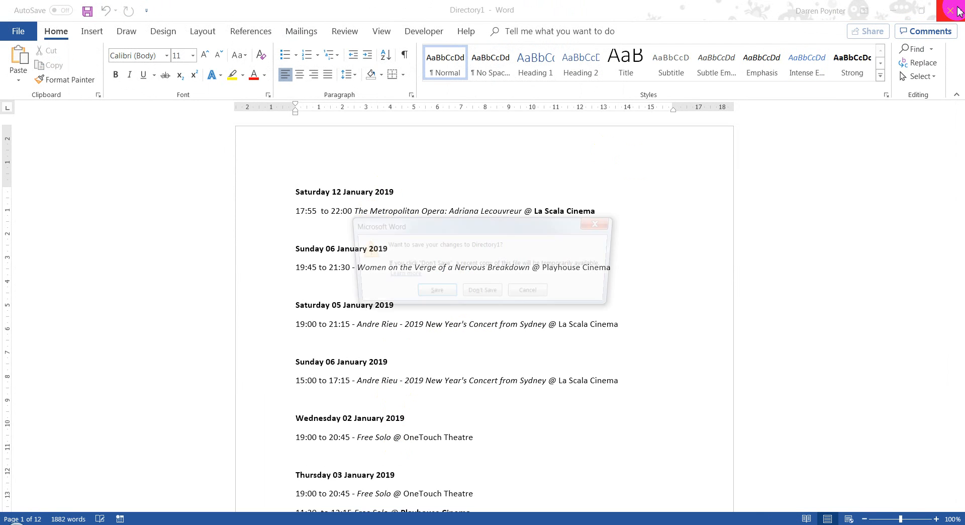
click(474, 300)
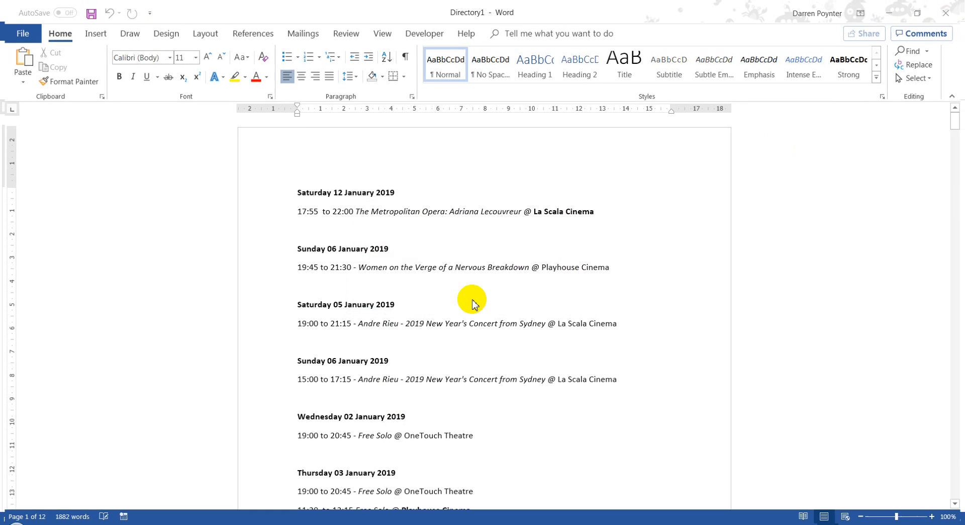
Step: Sort the merge recipients ascending by Date, then Displayed Start Time, then Location
click(182, 62)
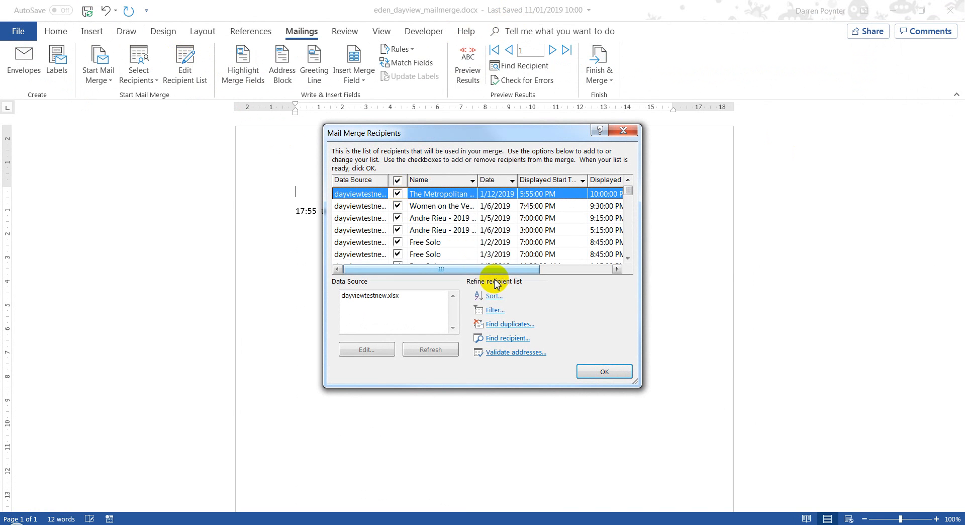
click(492, 296)
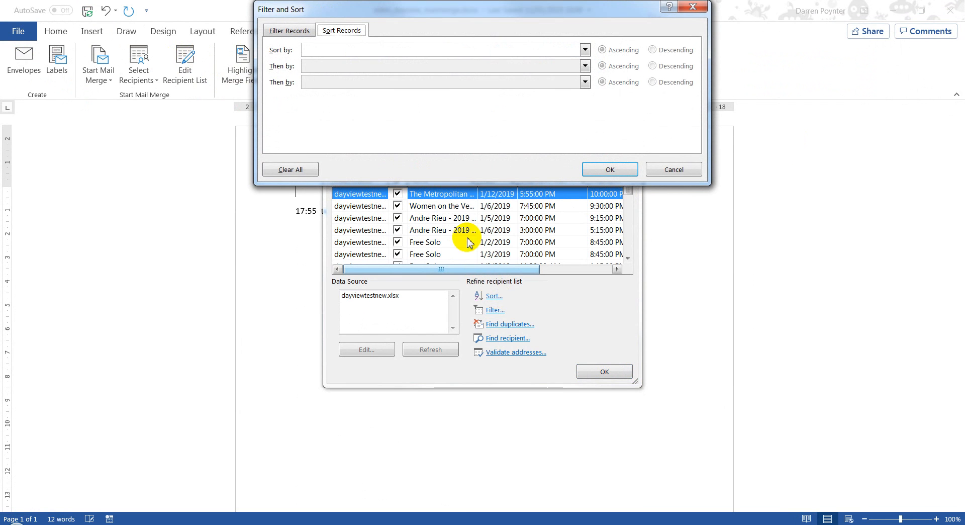
click(386, 50)
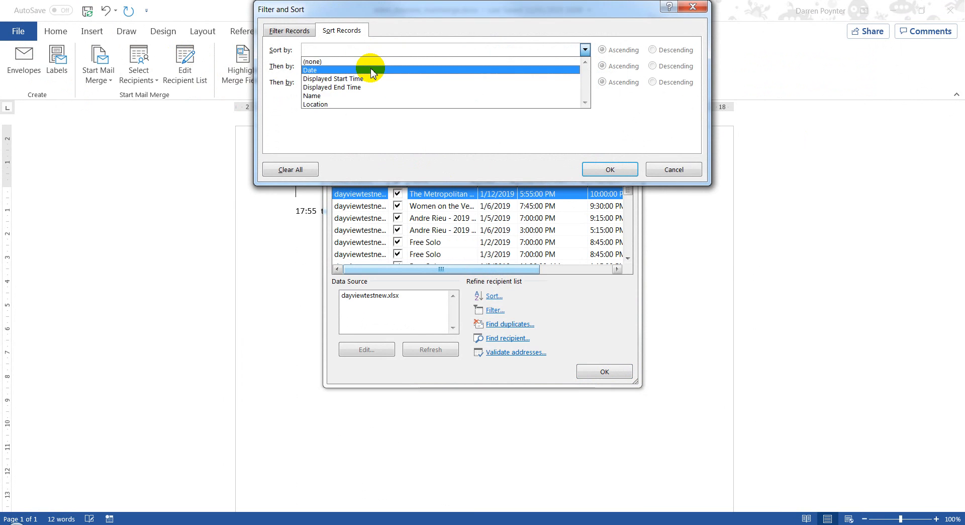
click(372, 71)
click(372, 67)
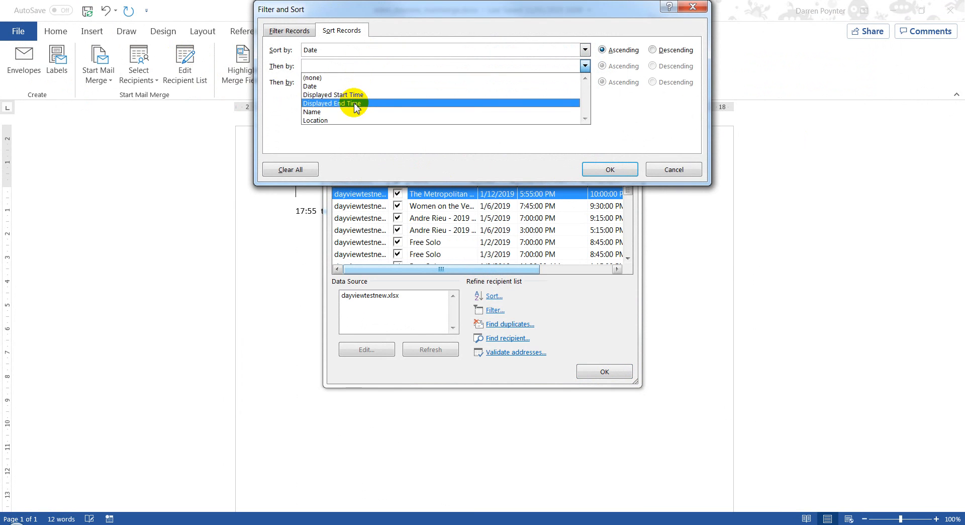
click(356, 95)
click(358, 82)
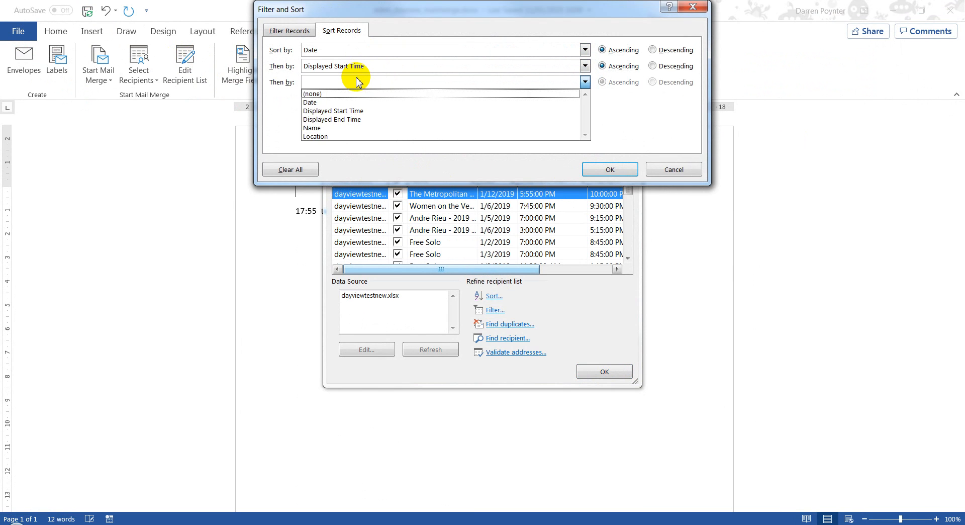
click(333, 136)
click(622, 171)
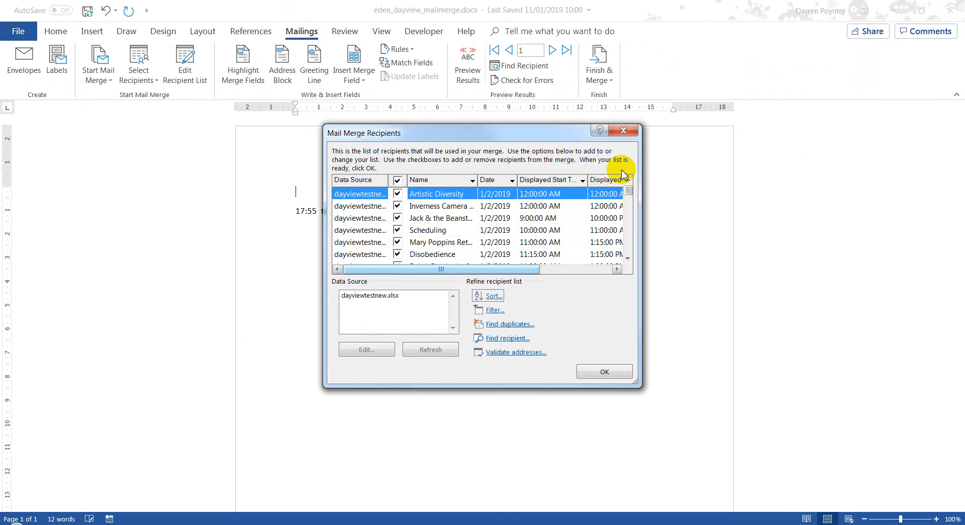
click(604, 371)
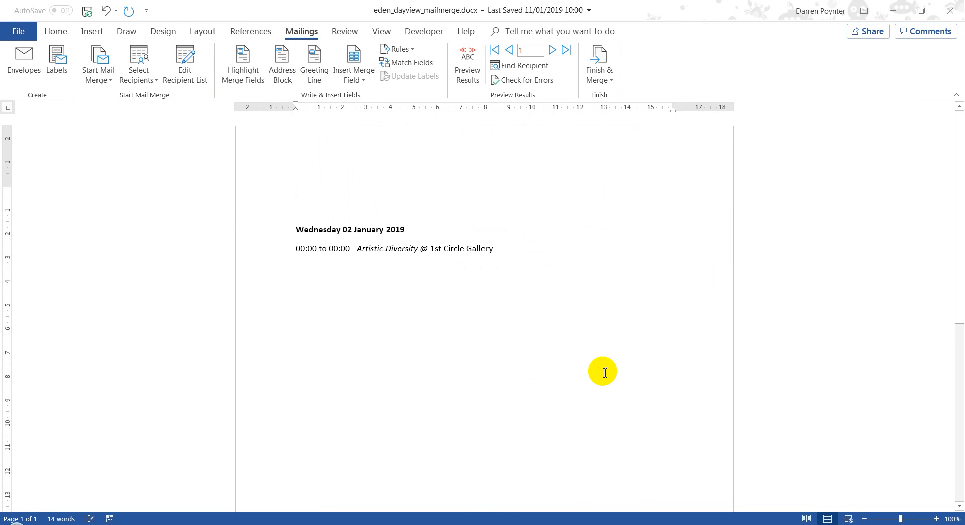
Step: Merge all the sorted records into a new document, and close it without saving
click(614, 54)
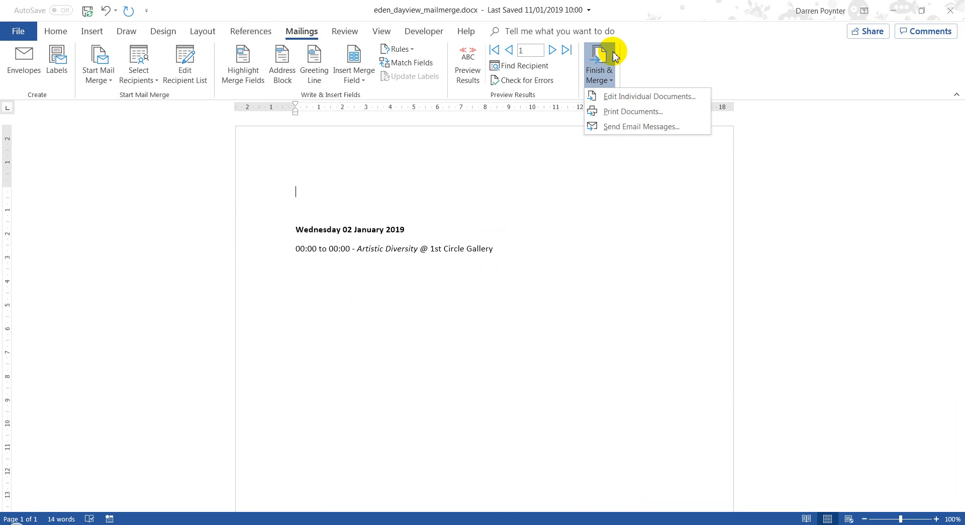
click(617, 96)
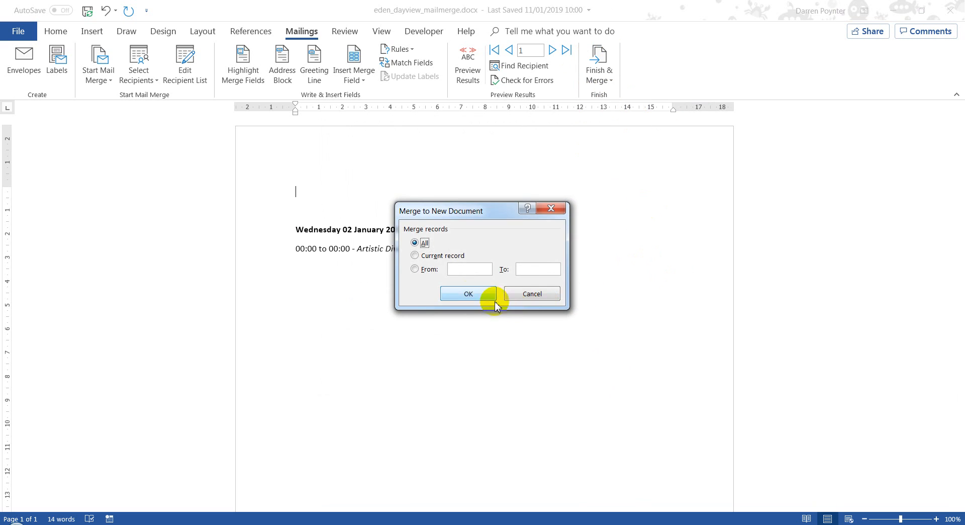
click(466, 294)
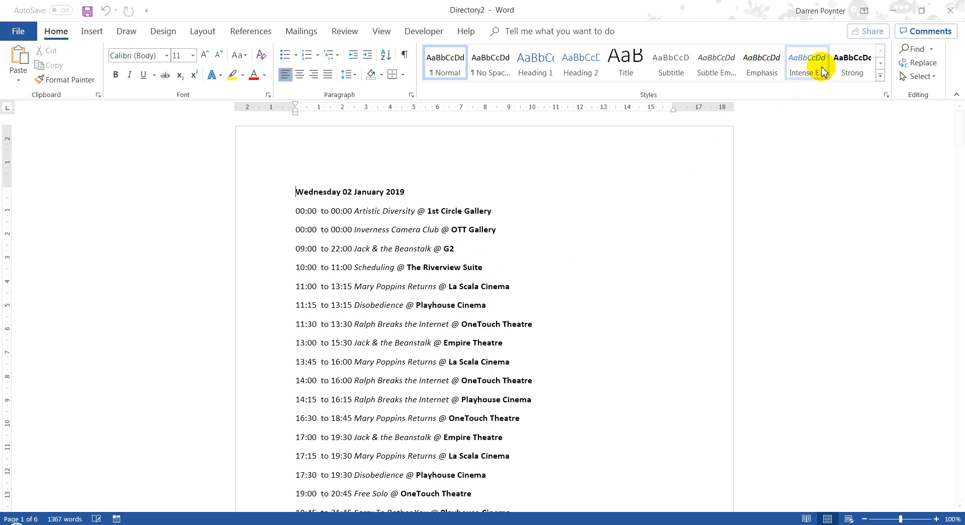
click(950, 10)
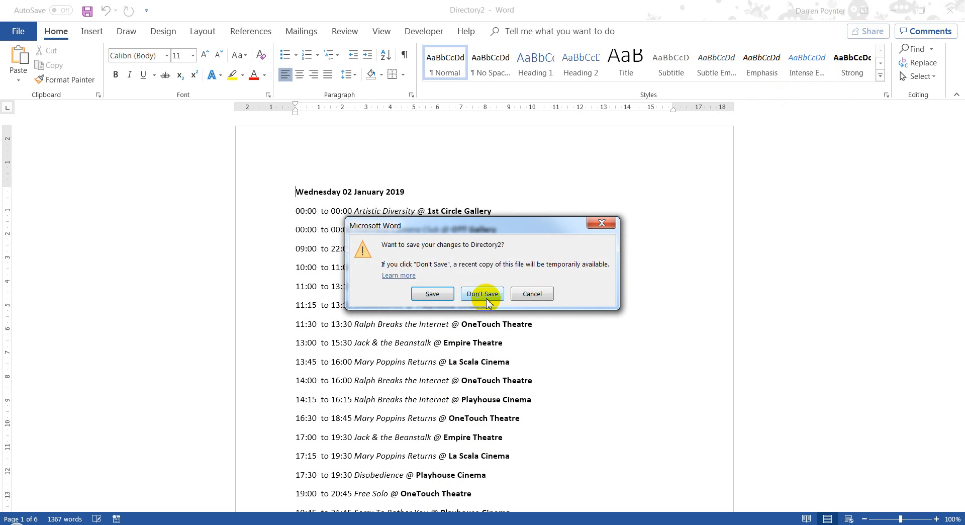
click(484, 294)
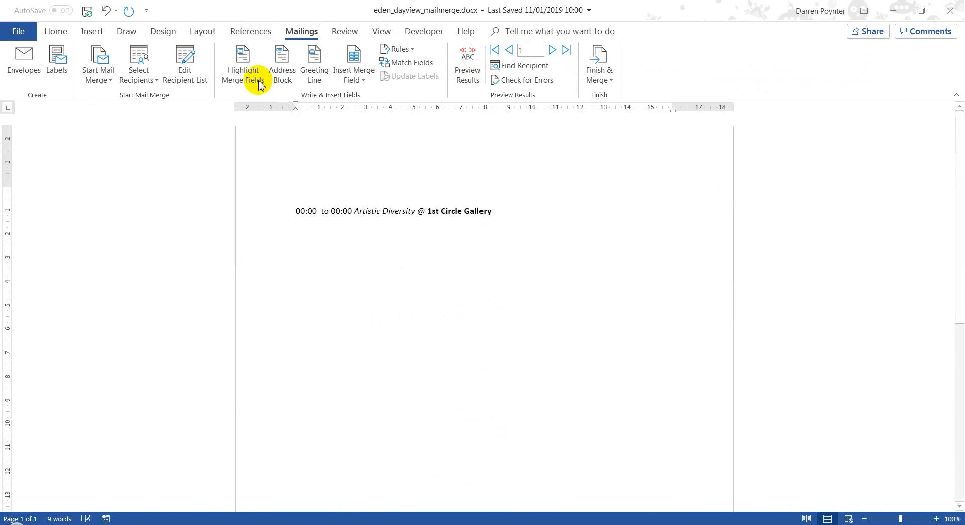
Step: Re-sort the merge recipients ascending by Date, then Location, then Displayed Start Time
click(184, 60)
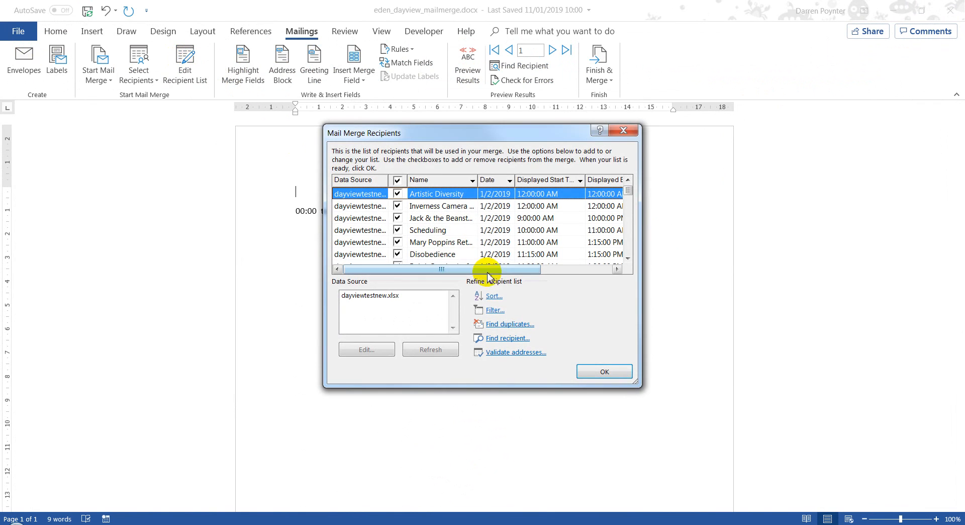
click(492, 297)
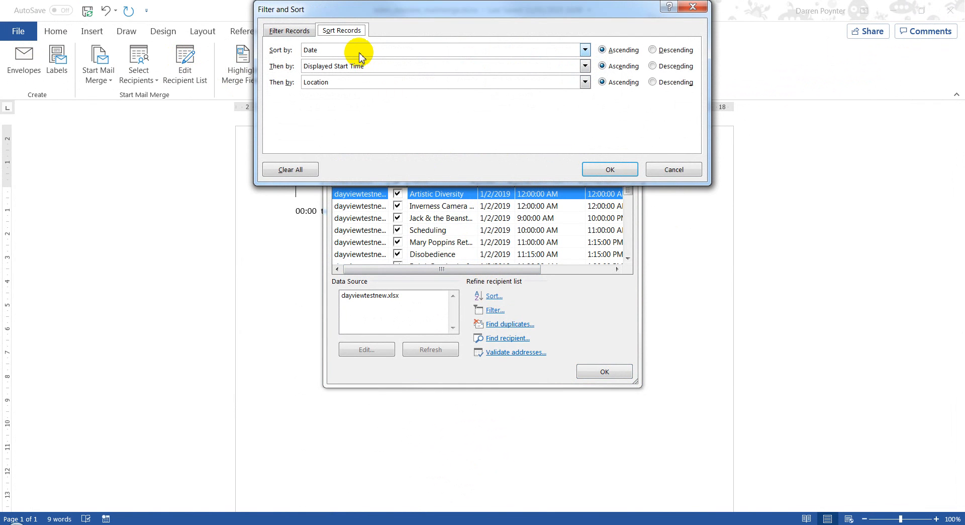
click(358, 66)
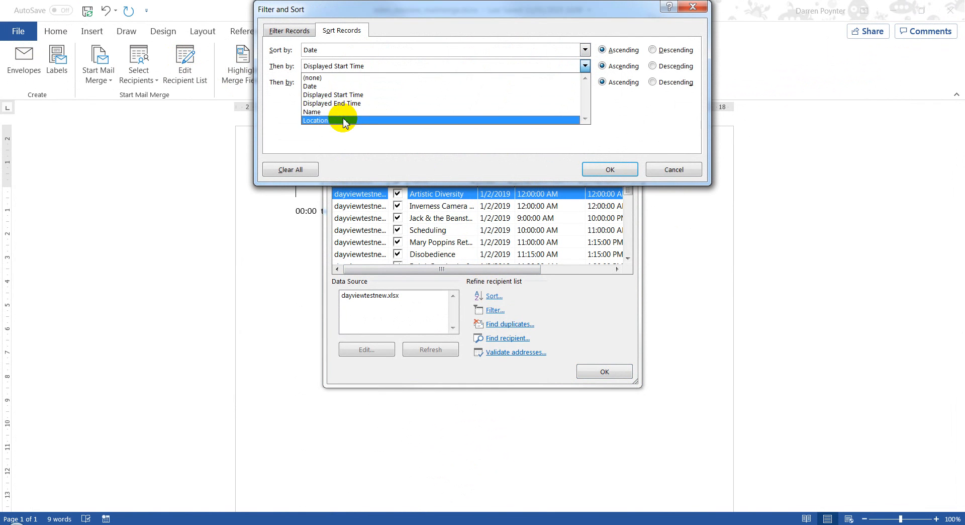
click(341, 122)
click(338, 80)
click(340, 109)
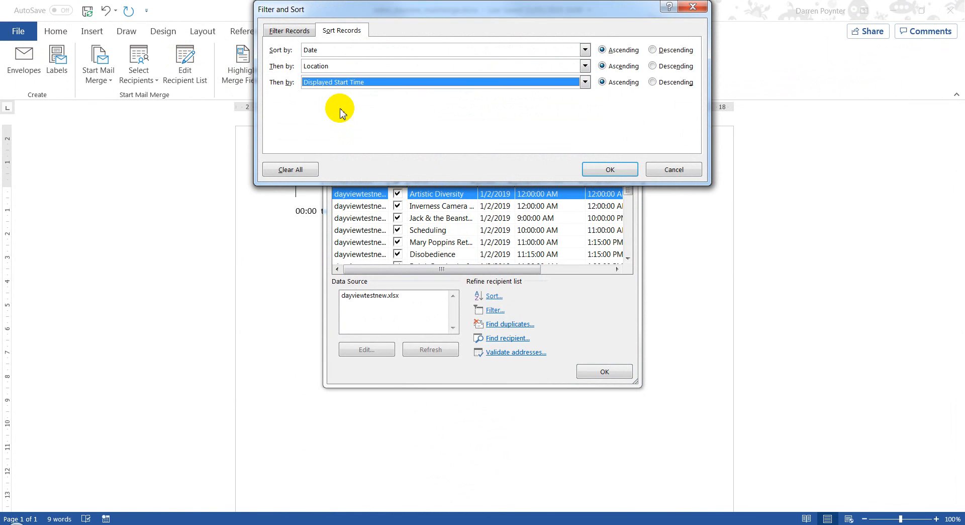
click(609, 170)
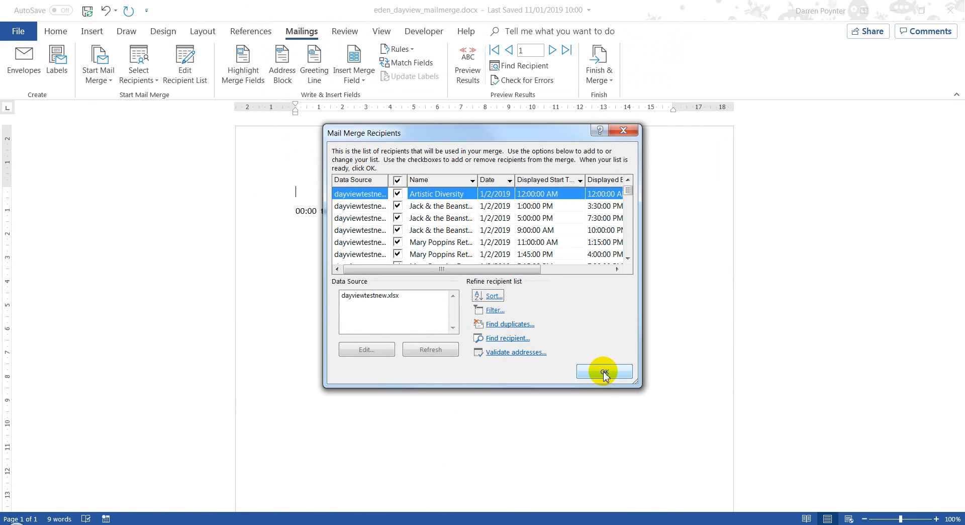
click(605, 372)
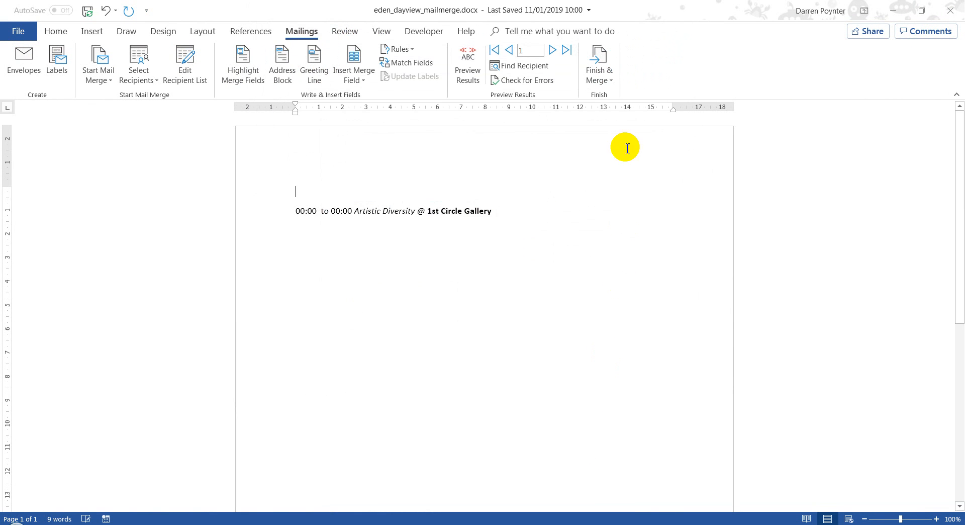
Step: Merge all the re-sorted records into a new document for editing, and review the order of the listings under each date
click(606, 58)
click(623, 96)
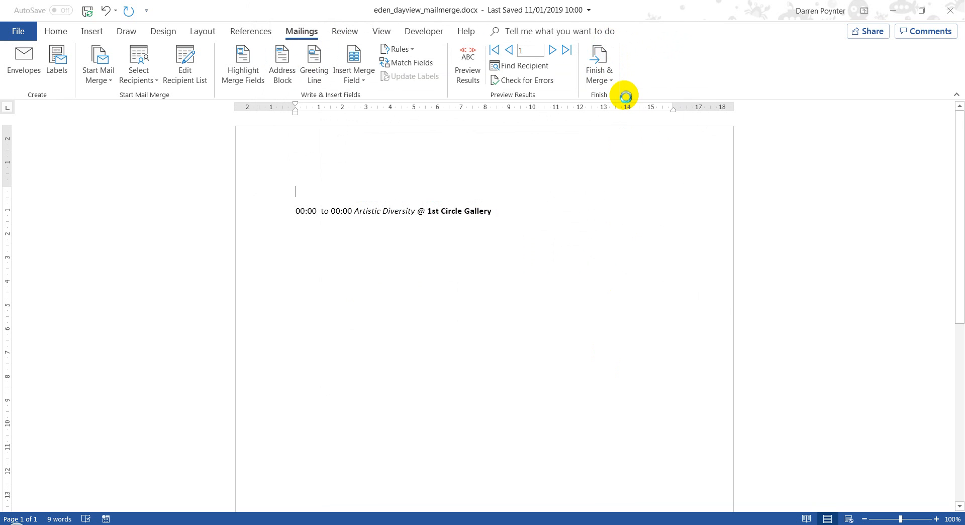
click(452, 297)
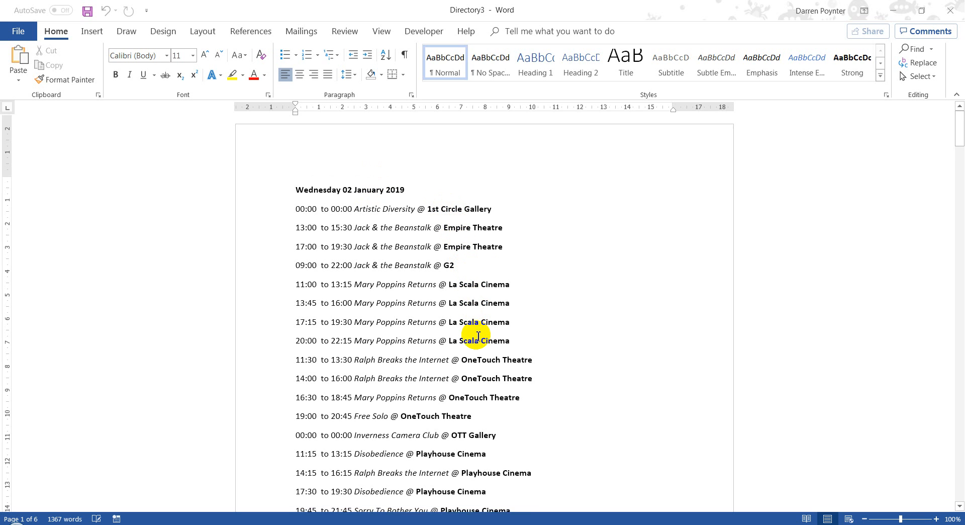
scroll(478, 335, down, 3)
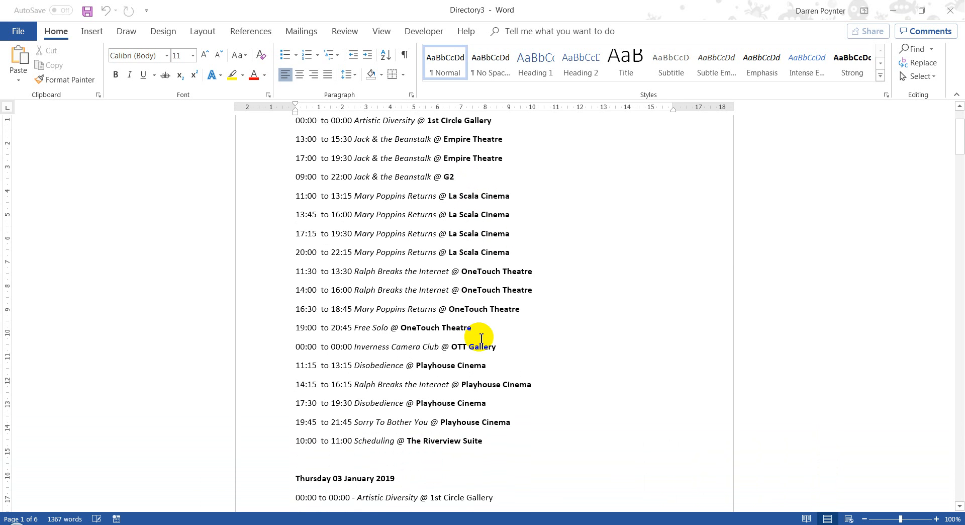
scroll(481, 338, down, 4)
scroll(478, 335, down, 4)
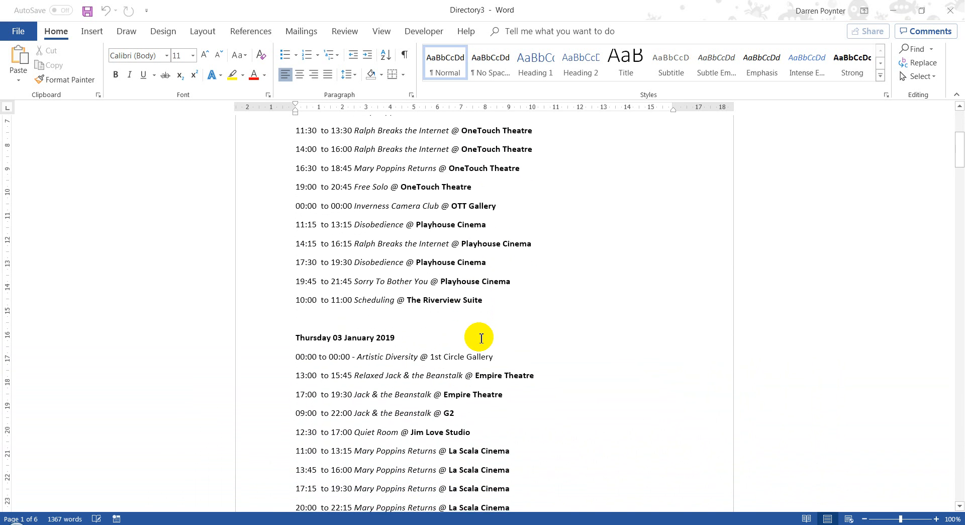